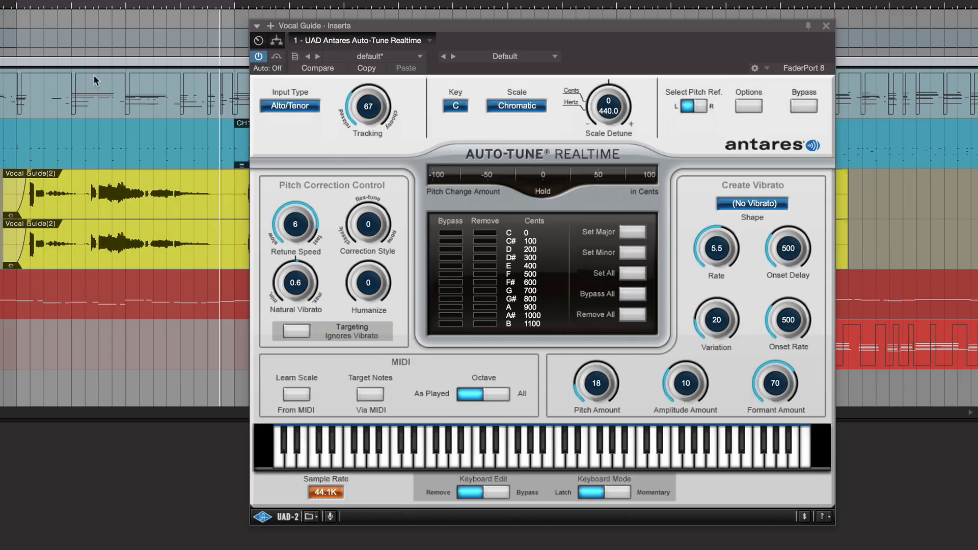
Play the vocal guide from the start of its first phrase and set Retune Speed to 0
left_click(16, 7)
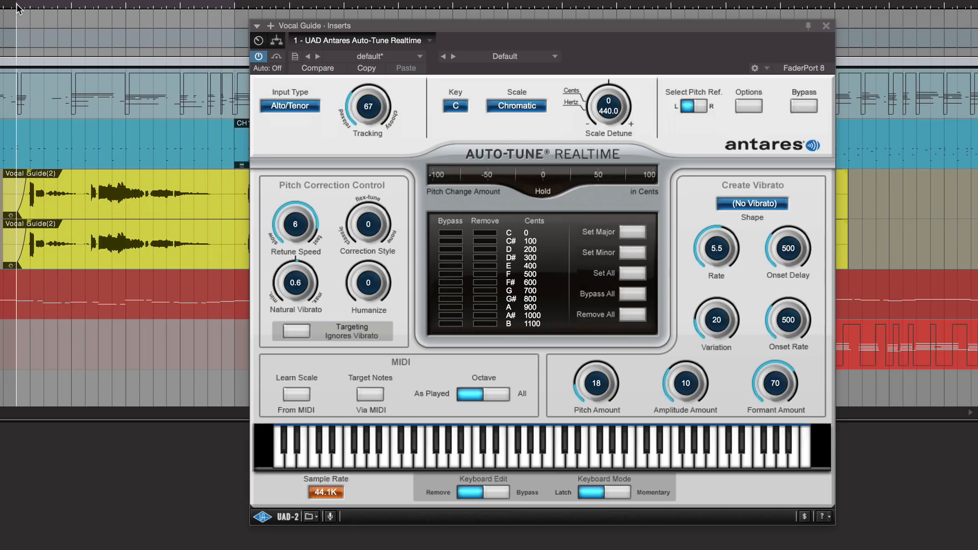
key("space")
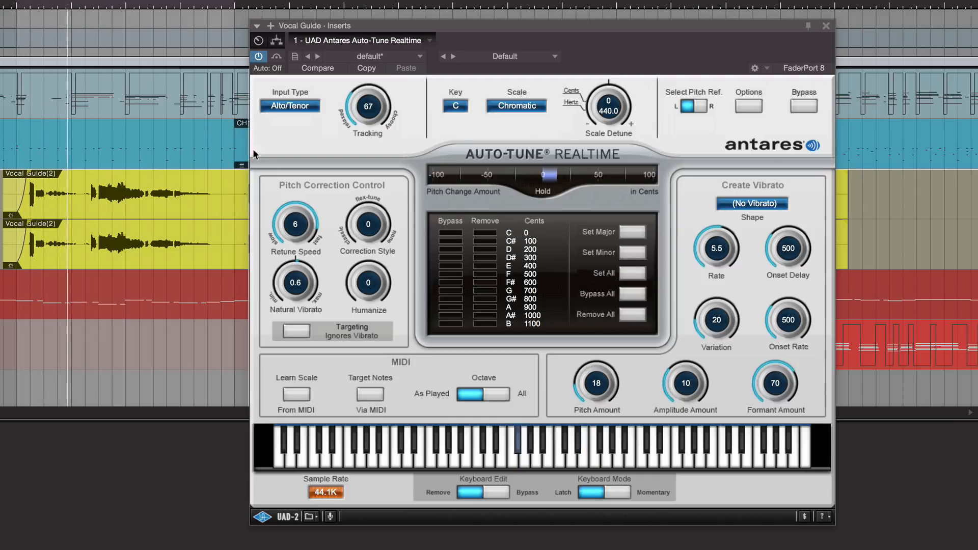
left_click_drag(296, 192, 291, 162)
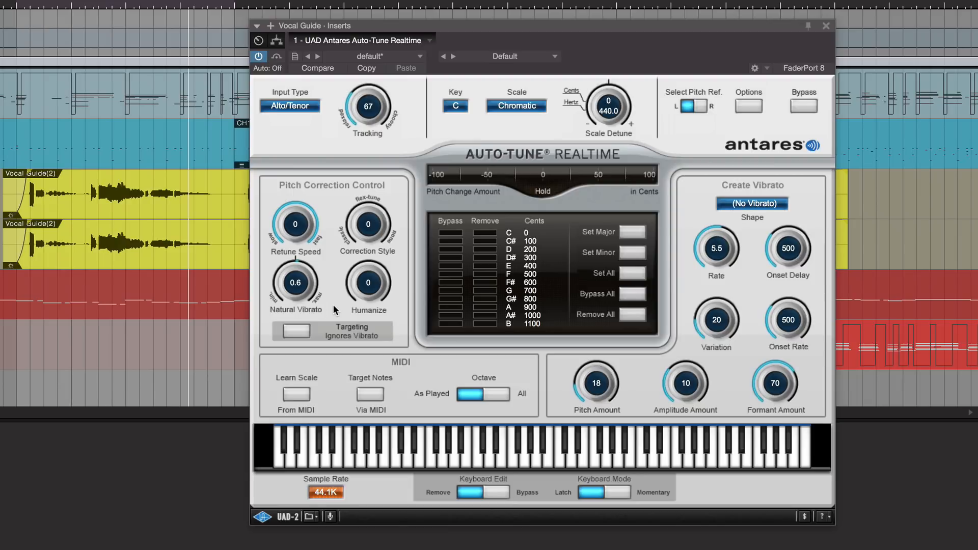
Set Retune Speed to 25 and try Correction Style at 55 with Humanize at 36, returning the last two to 0
mouse_move(295, 227)
left_mouse_down()
mouse_move(310, 347)
mouse_move(289, 268)
mouse_move(291, 225)
left_mouse_up()
left_click_drag(307, 334, 306, 291)
left_click_drag(364, 252, 374, 181)
left_click_drag(365, 278, 359, 234)
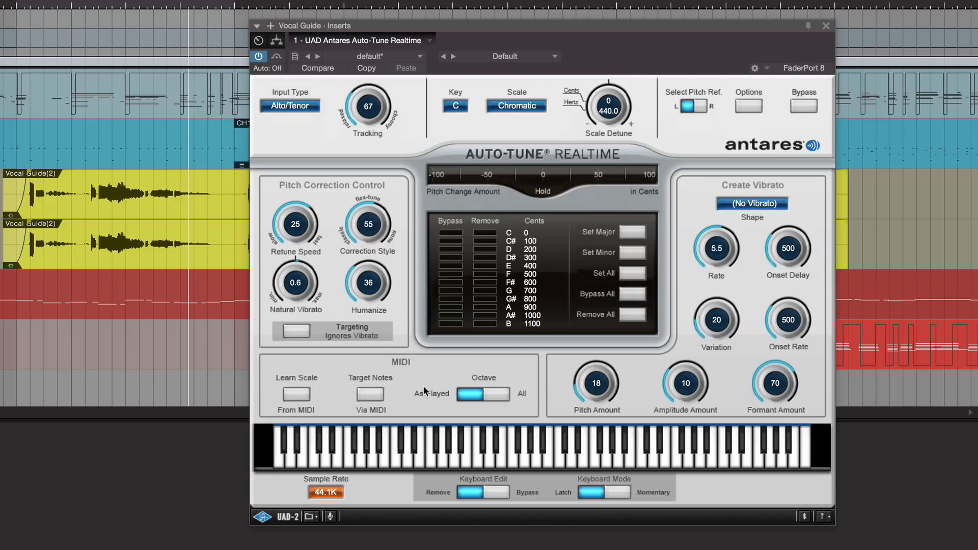
left_click_drag(361, 237, 360, 352)
Replay the vocal phrase from its start, set Retune Speed to 8 and change the scale to Major
left_click(17, 8)
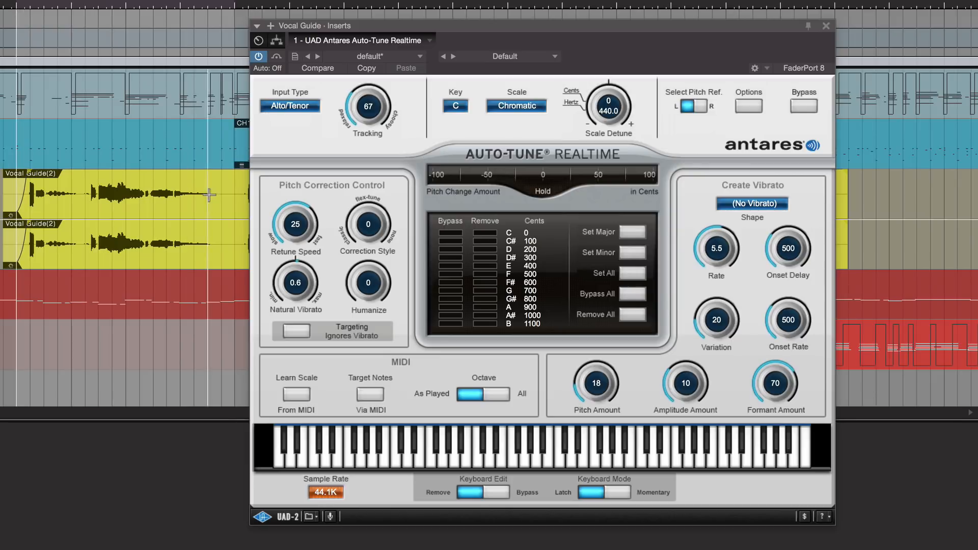
key("space")
left_click_drag(284, 225, 283, 201)
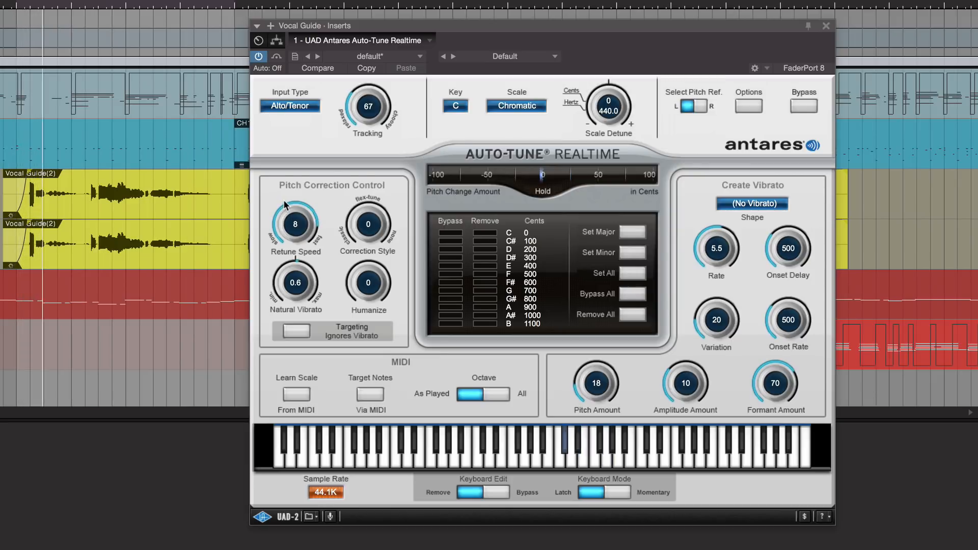
left_click(503, 109)
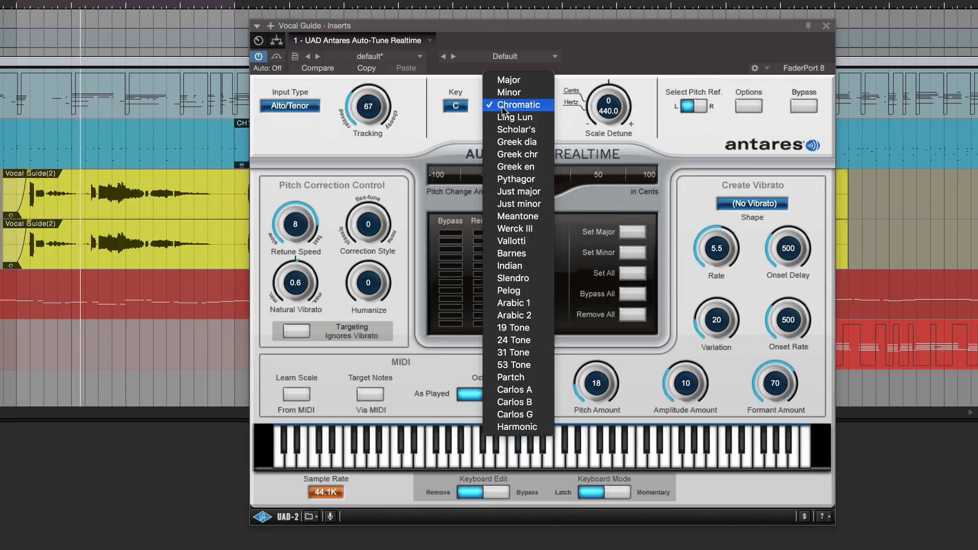
left_click(512, 84)
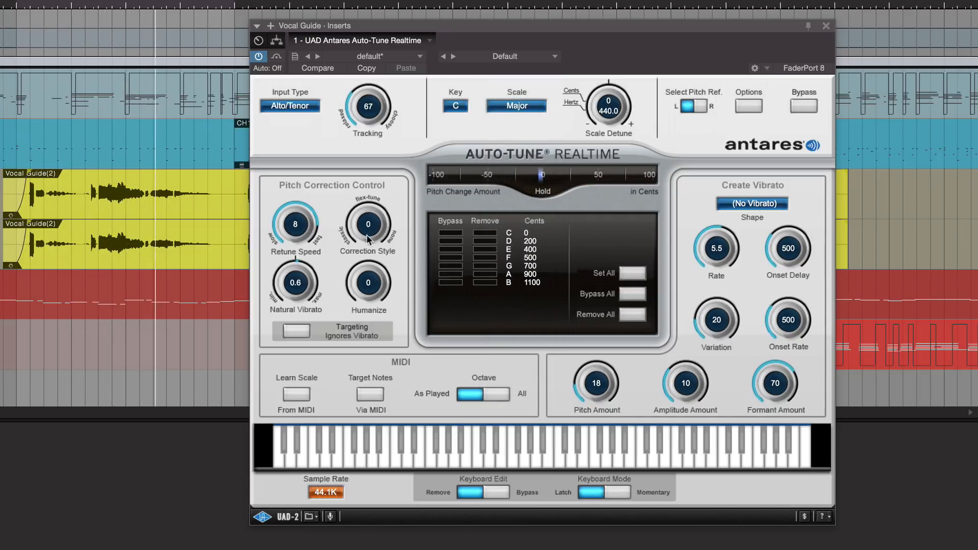
Set Correction Style to 65, Humanize to 72 and Retune Speed to 10 while the vocal plays
left_click_drag(375, 233, 385, 152)
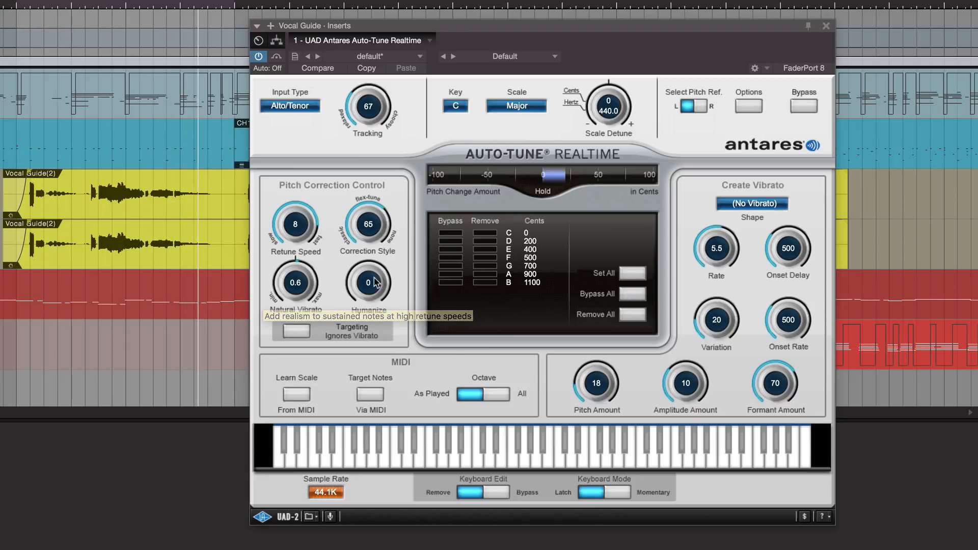
left_click_drag(371, 280, 386, 203)
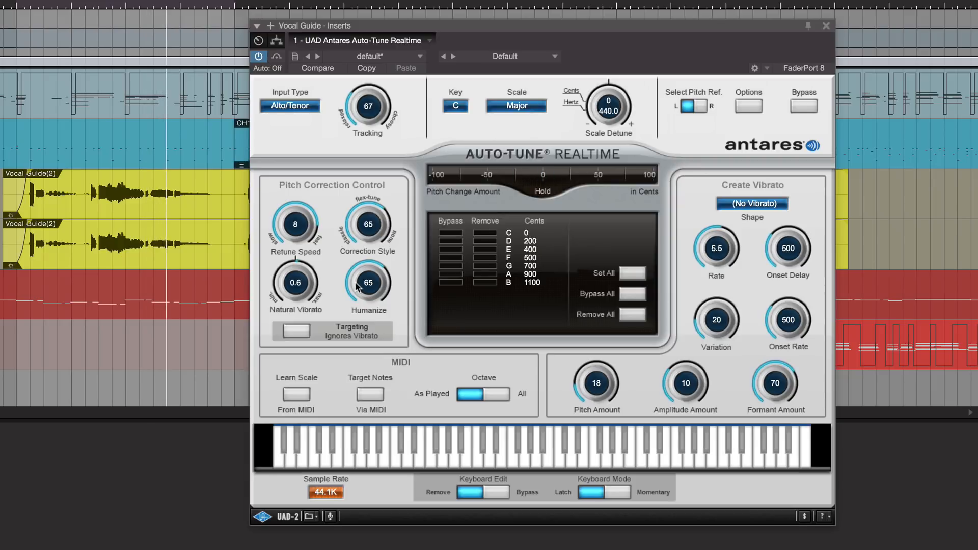
left_click_drag(365, 286, 362, 278)
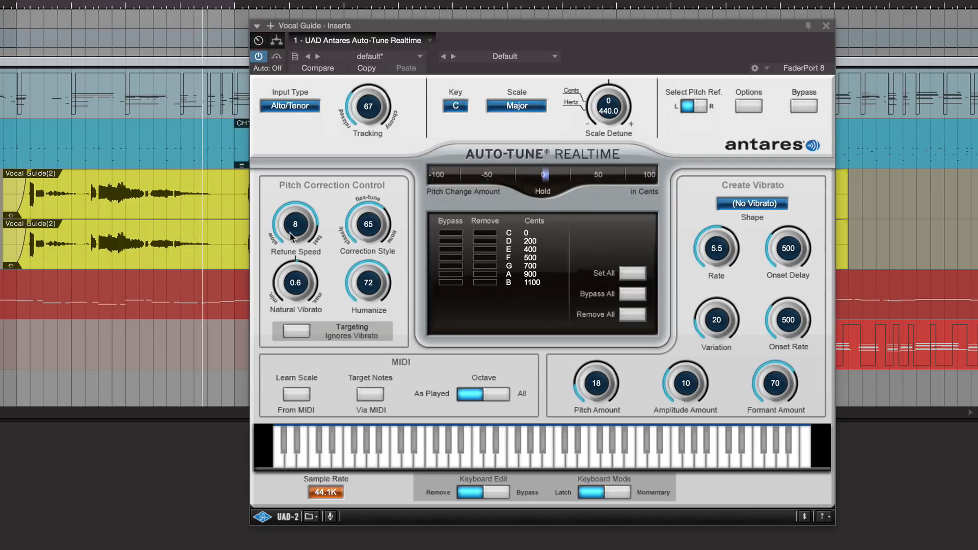
left_click_drag(294, 233, 294, 235)
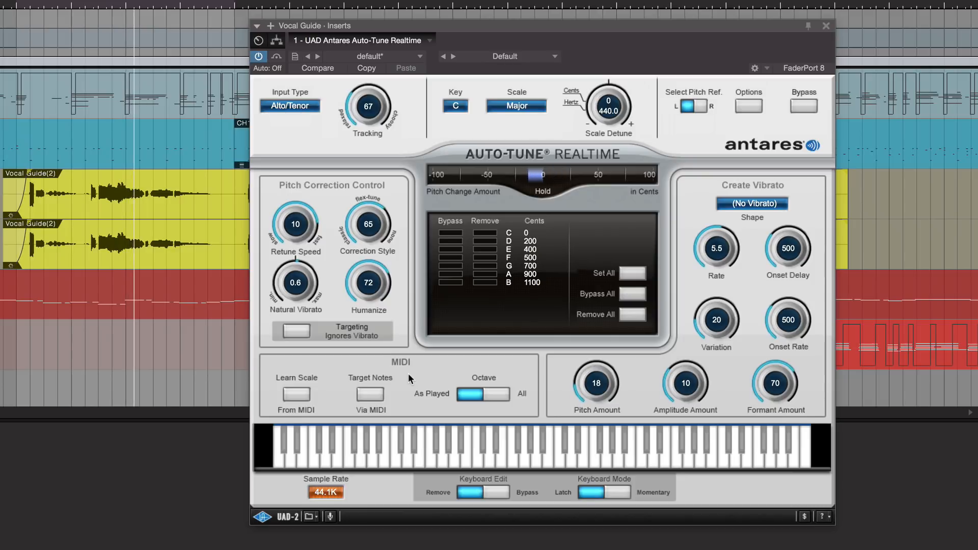
Set Natural Vibrato to 2.3, Correction Style to 77, Humanize to 66 and Retune Speed to 15
left_click_drag(302, 230, 354, 350)
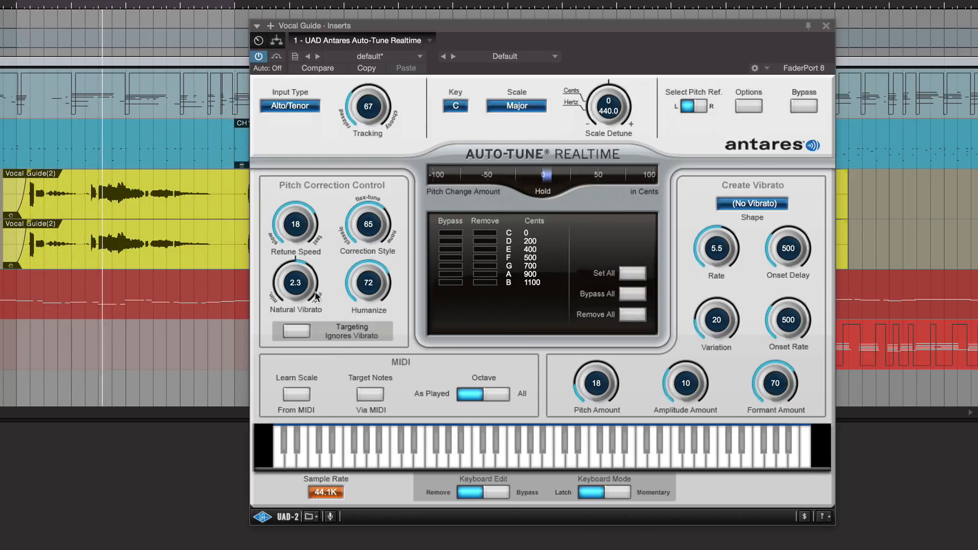
left_click_drag(361, 222, 360, 206)
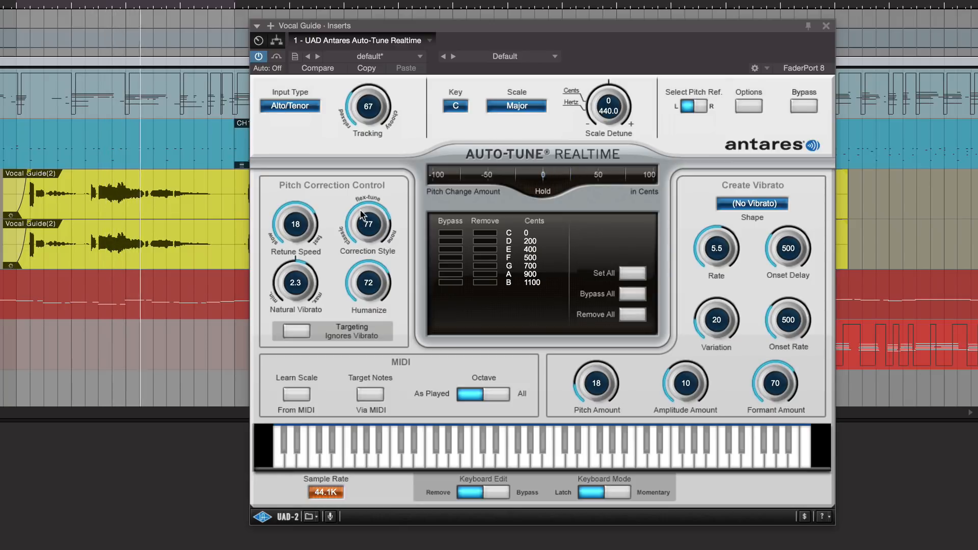
left_click_drag(365, 272, 366, 279)
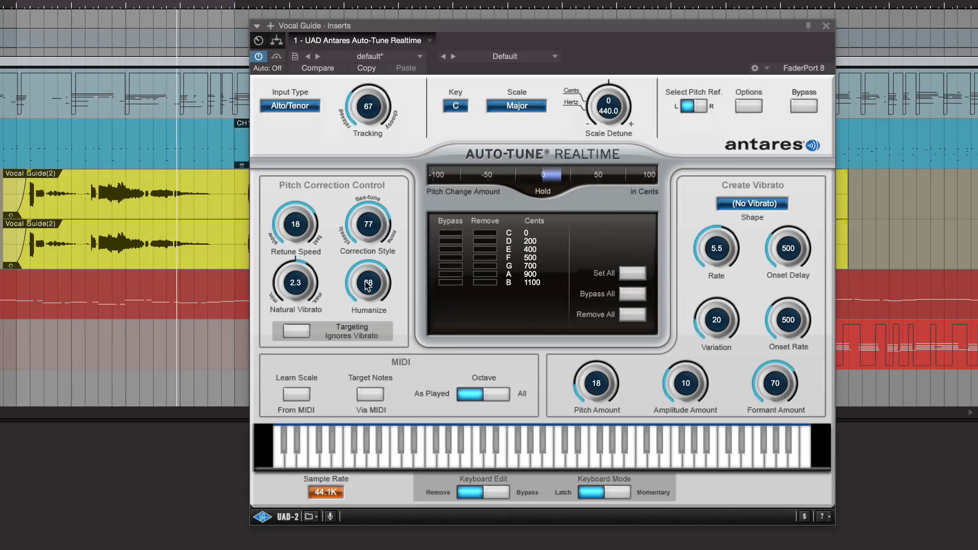
left_click_drag(295, 233, 295, 239)
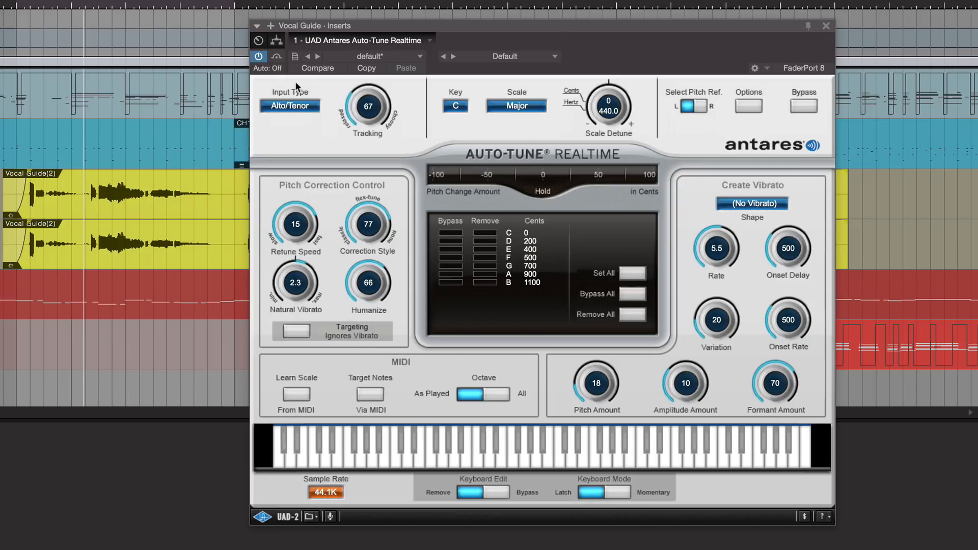
Compare the vocal phrase with the pitch correction bypassed and active, replaying it from near its beginning
left_click(283, 60)
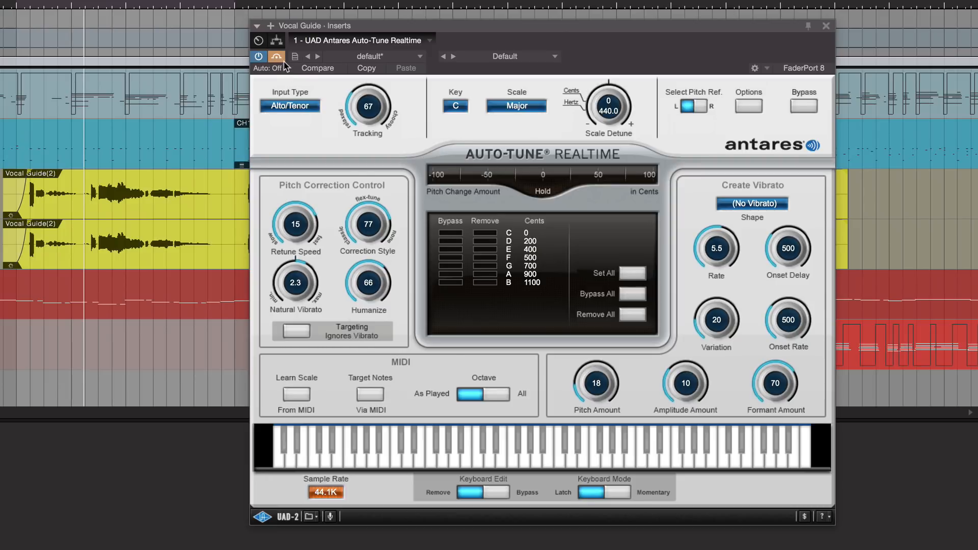
left_click(45, 3)
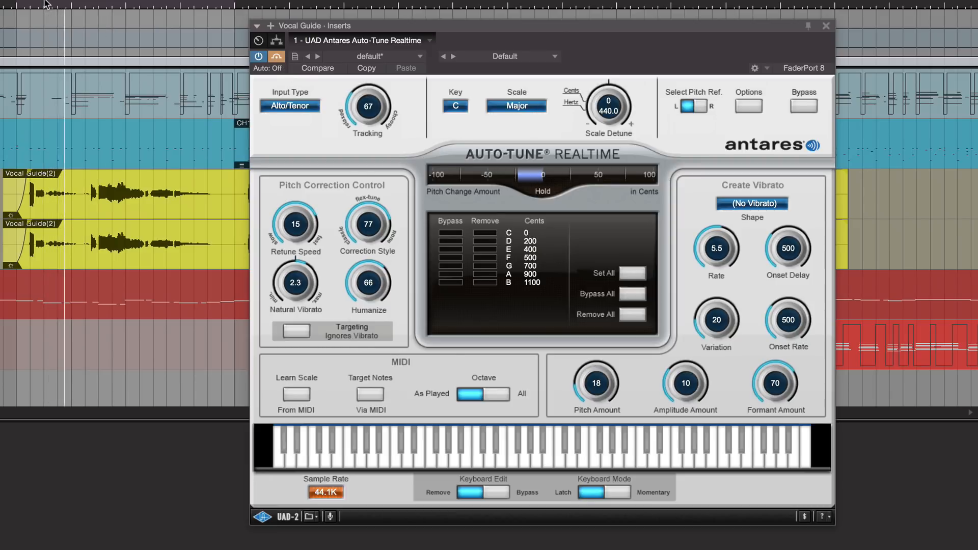
left_click(44, 3)
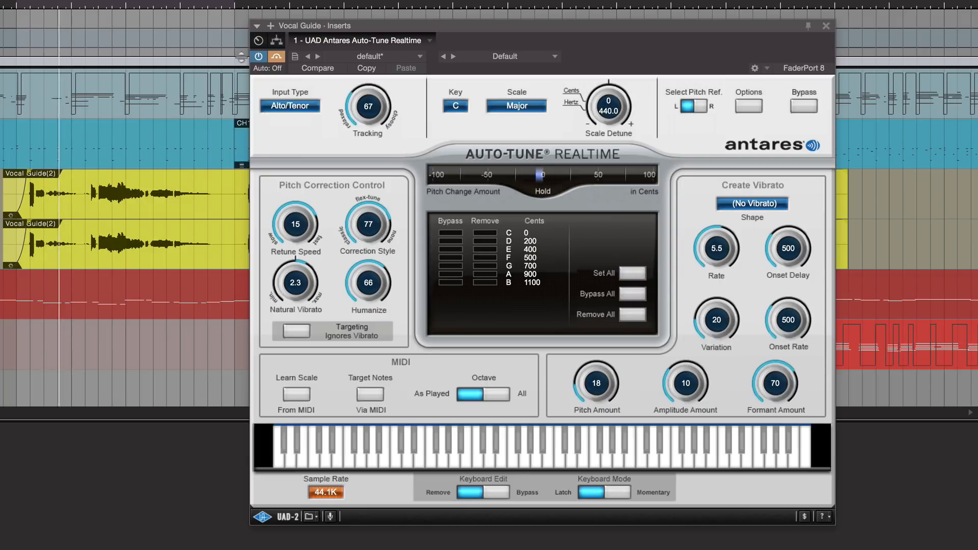
key("space")
left_click(277, 56)
left_click(43, 3)
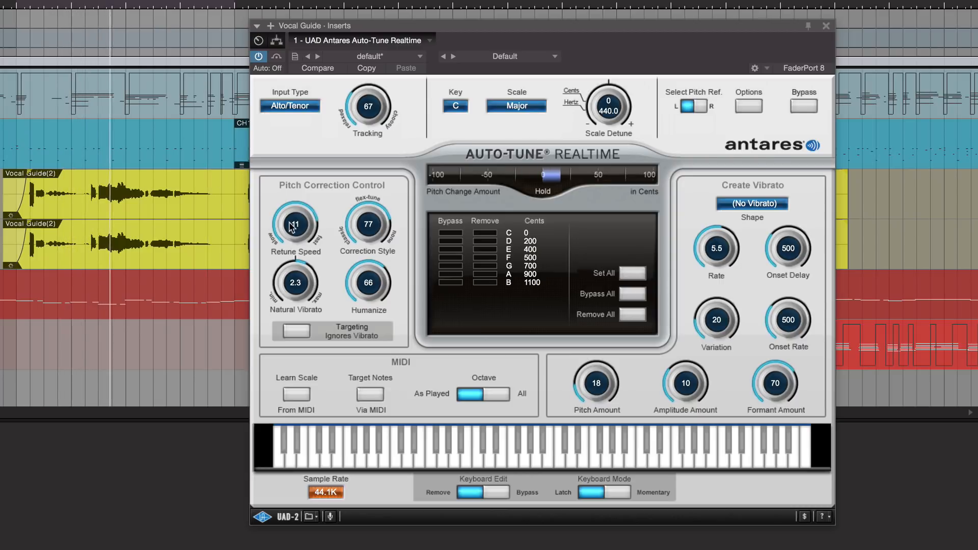
Set Correction Style to 74, Humanize to 73 and Retune Speed to 18, and replay the vocal phrase from its start
left_click_drag(366, 232, 367, 235)
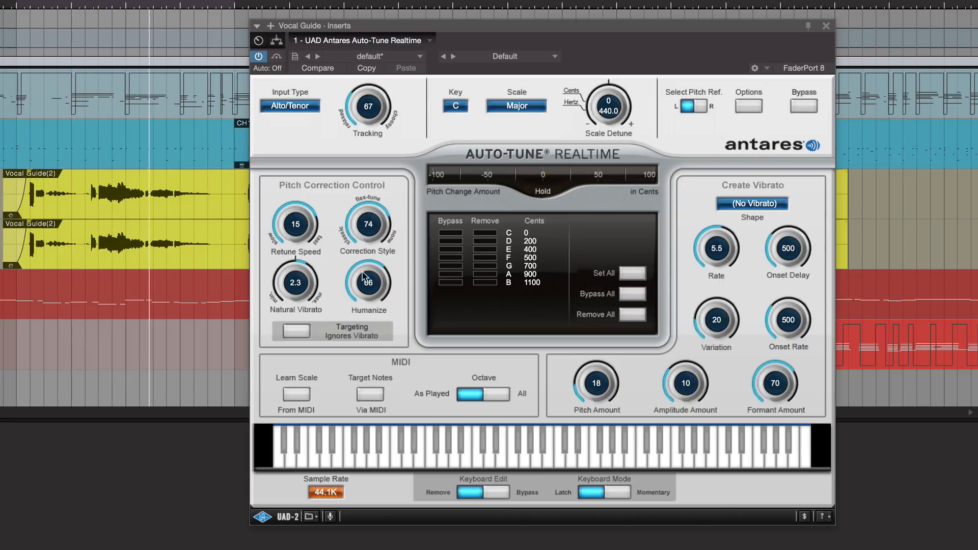
left_click_drag(370, 287, 369, 279)
left_click_drag(304, 234, 305, 232)
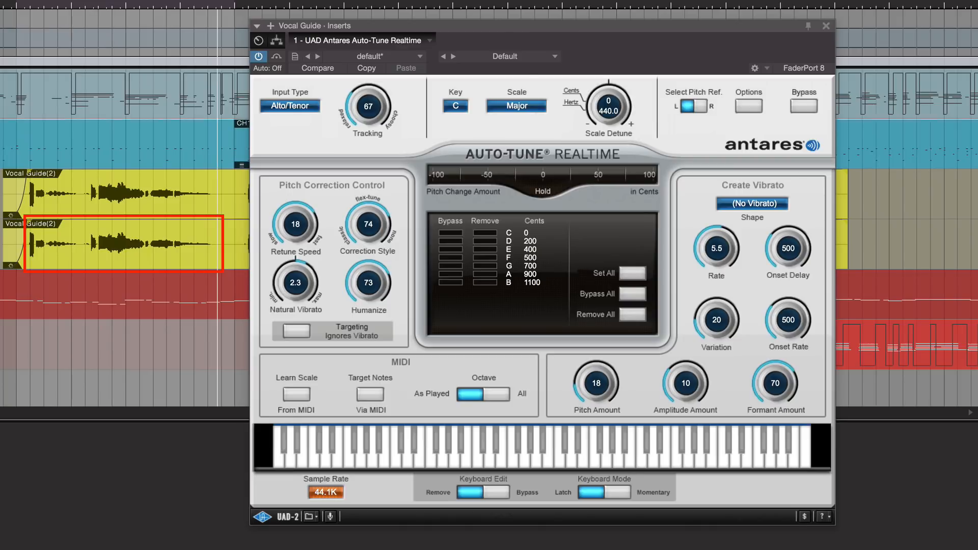
left_click(17, 6)
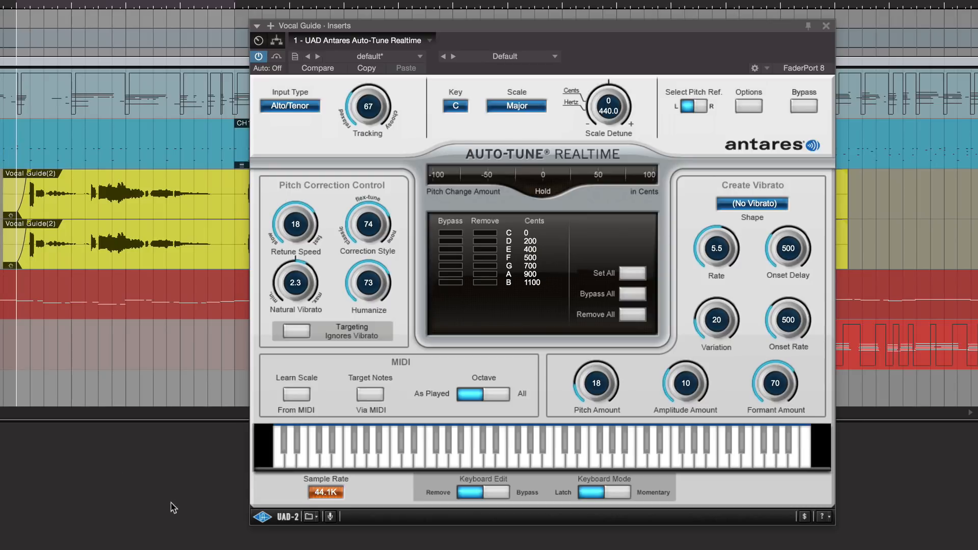
key("space")
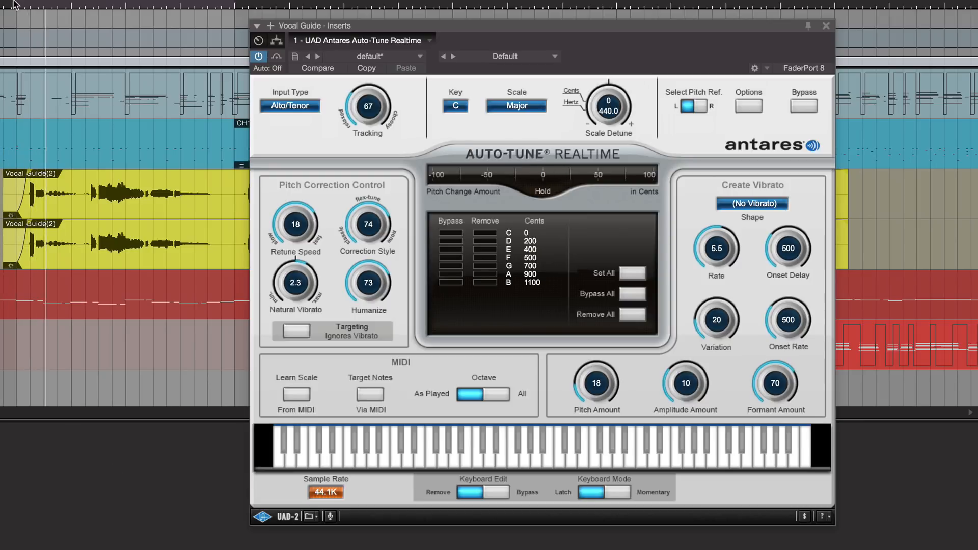